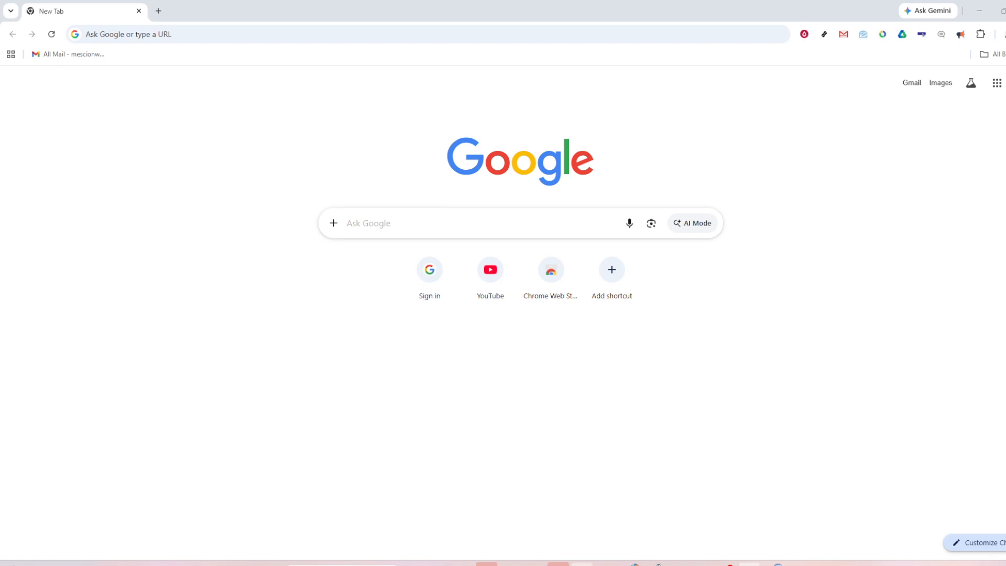
# - Switch from the blank Chrome tab to the Excel Book1 workbook with the cosine-angle table
pyautogui.click(582, 565)
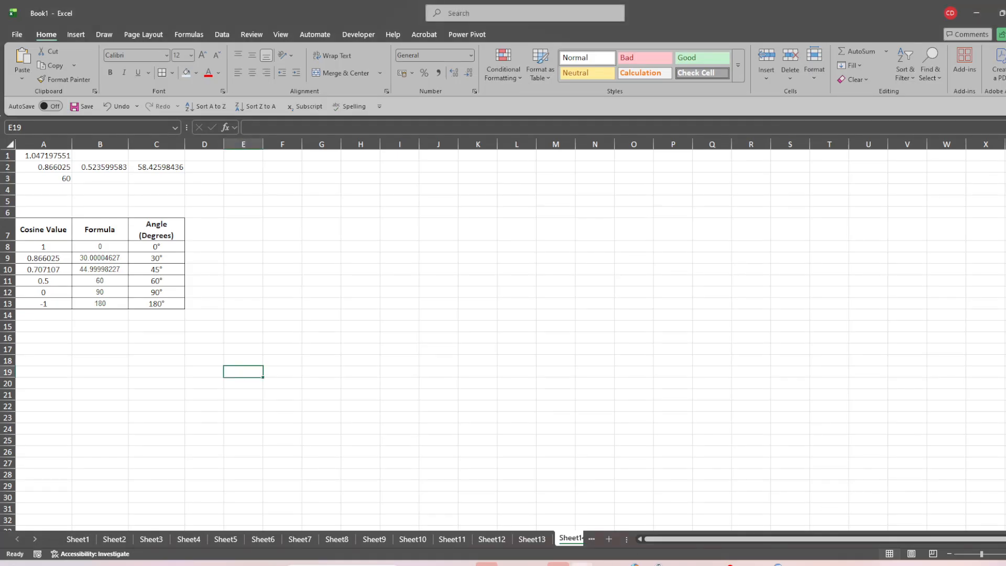
pyautogui.click(238, 245)
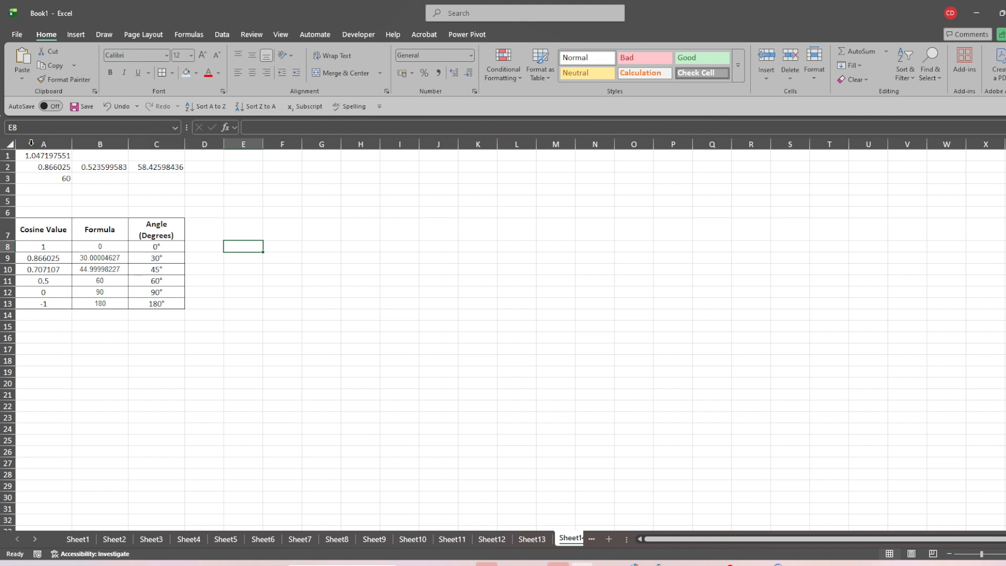
# - Widen columns A through C so 'Angle (Degrees)' sits on a single line
pyautogui.moveTo(41, 144); pyautogui.dragTo(199, 146)
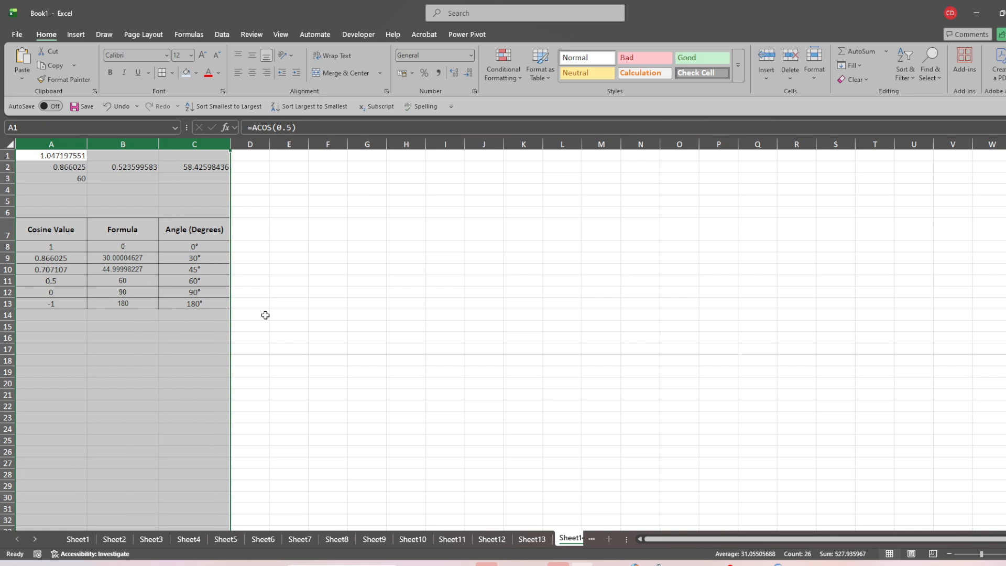
pyautogui.click(281, 341)
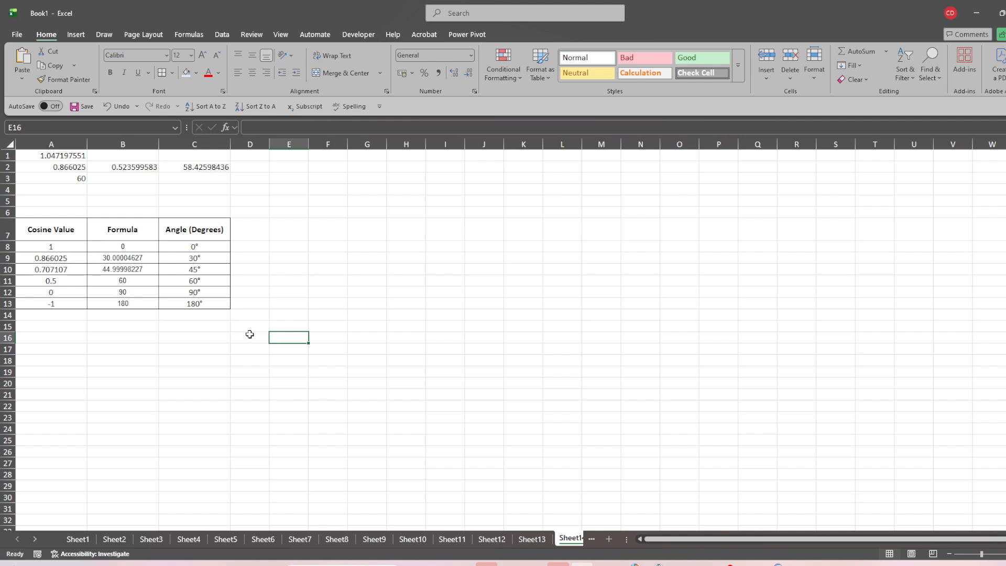
pyautogui.click(37, 152)
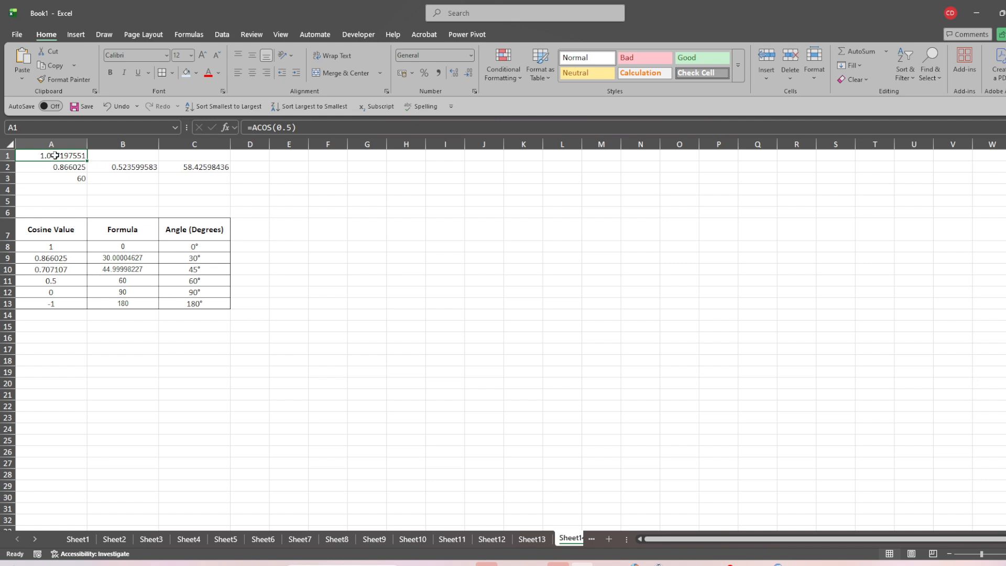
pyautogui.click(319, 127)
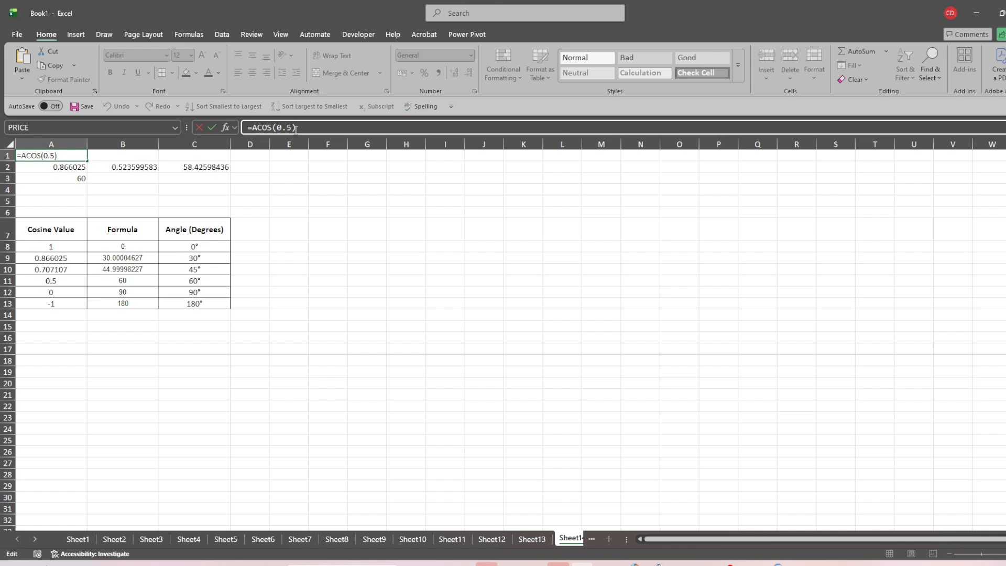
# - Confirm the ACOS formula in A1 and give A1 a light blue fill
pyautogui.press('Return')
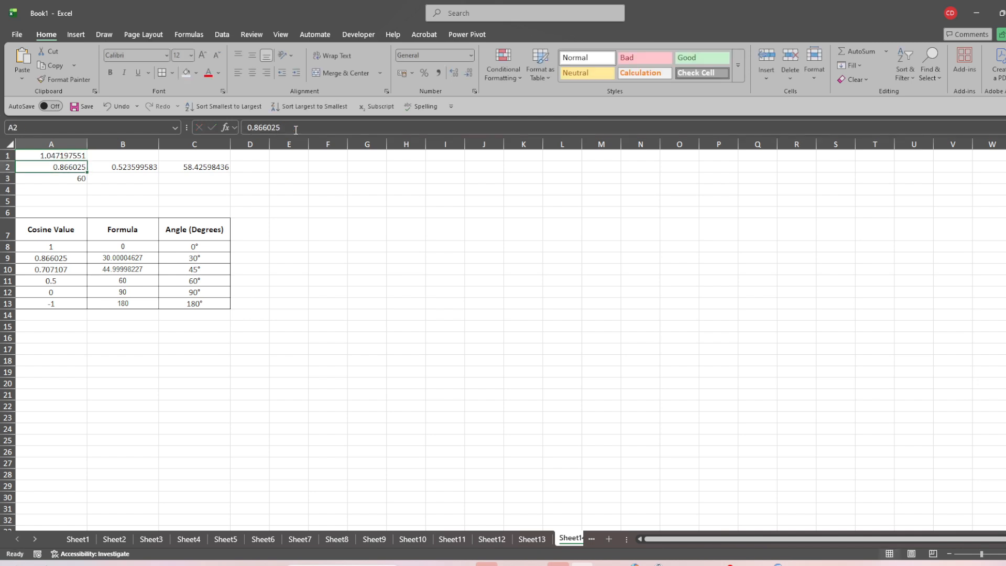
pyautogui.click(64, 179)
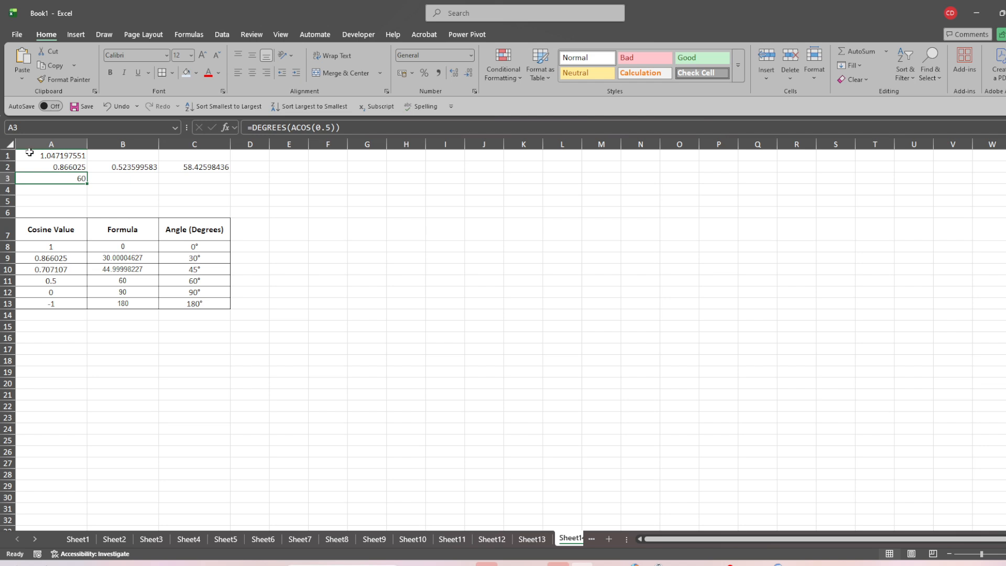
pyautogui.click(63, 155)
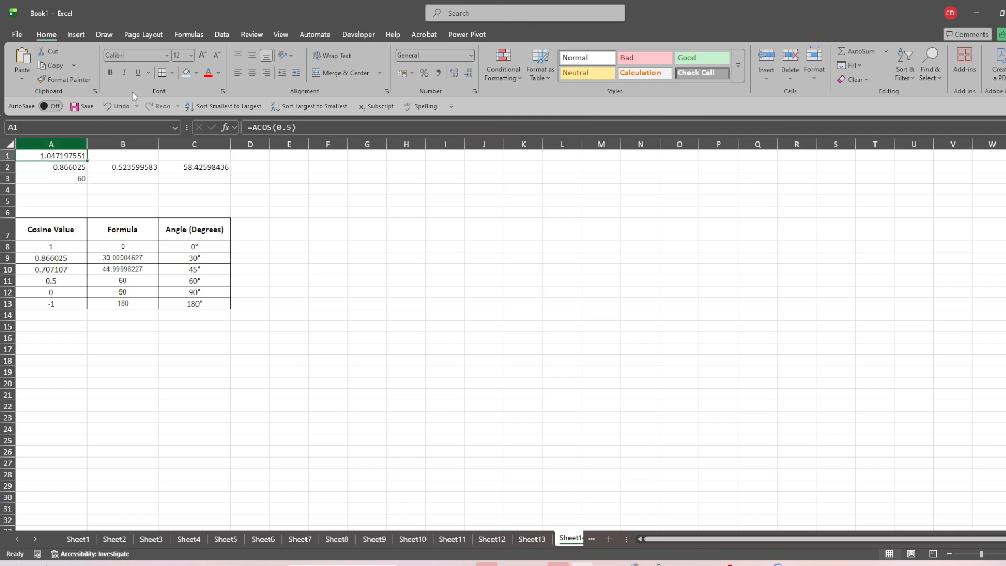
pyautogui.click(186, 72)
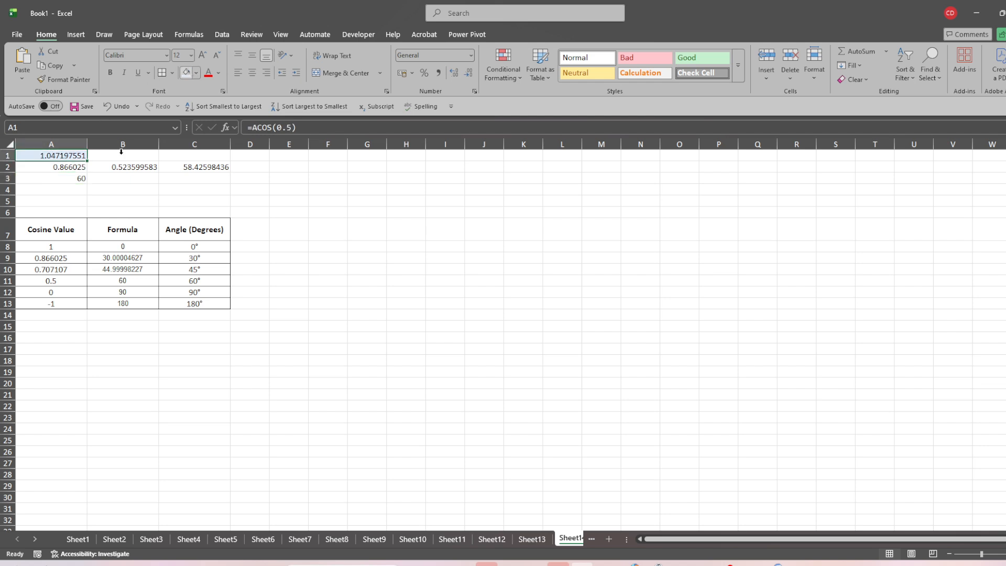
# - Set A3 to =DEGREES(ACOS(0.5)), returning 60, fill it light blue, then select A2
pyautogui.click(72, 183)
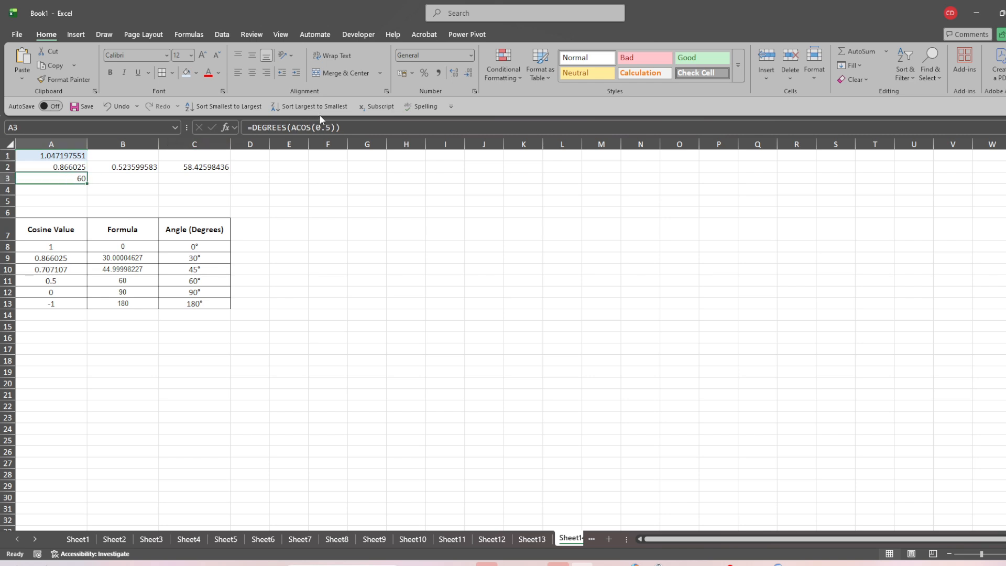
pyautogui.click(354, 126)
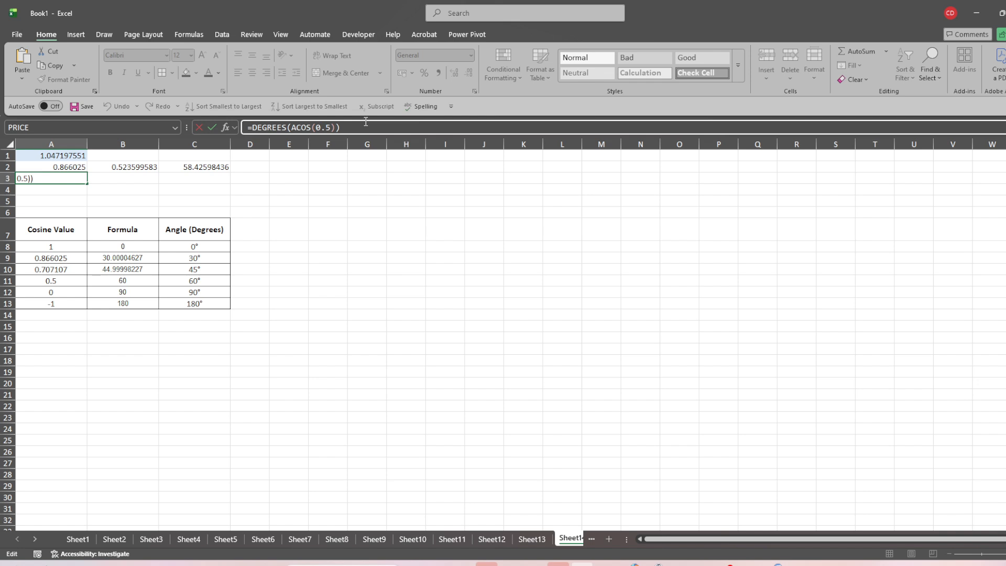
pyautogui.press('Return')
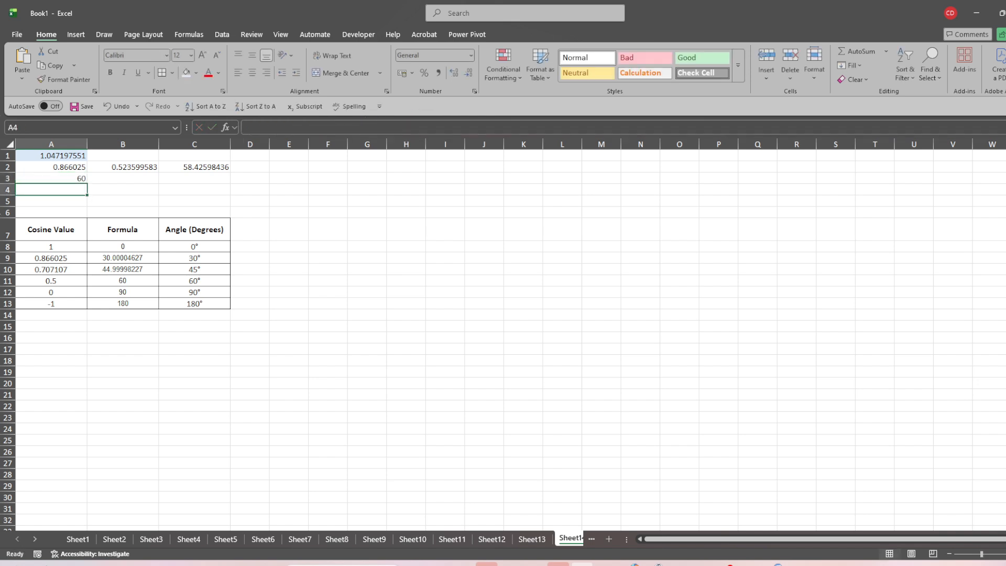
pyautogui.click(43, 175)
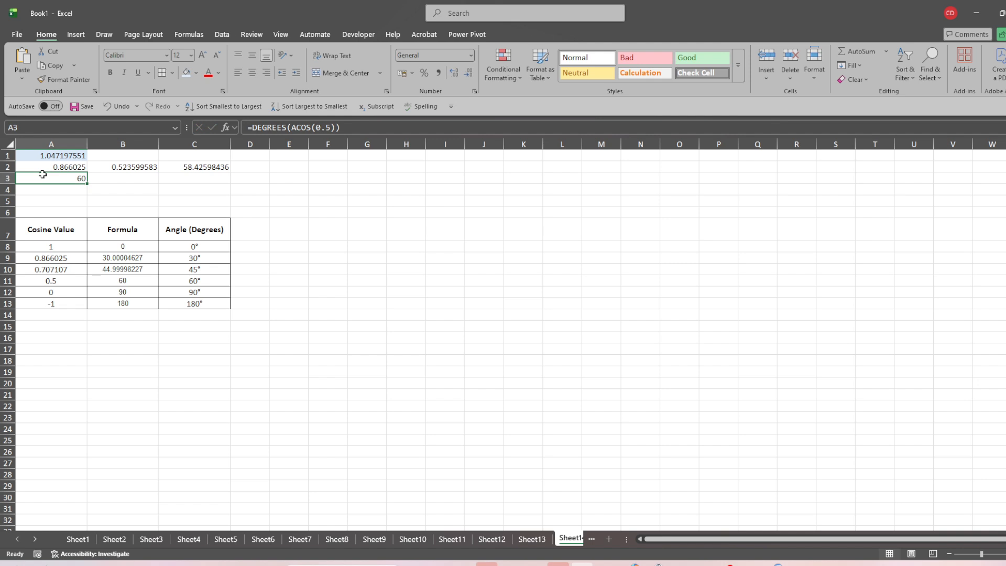
pyautogui.click(186, 72)
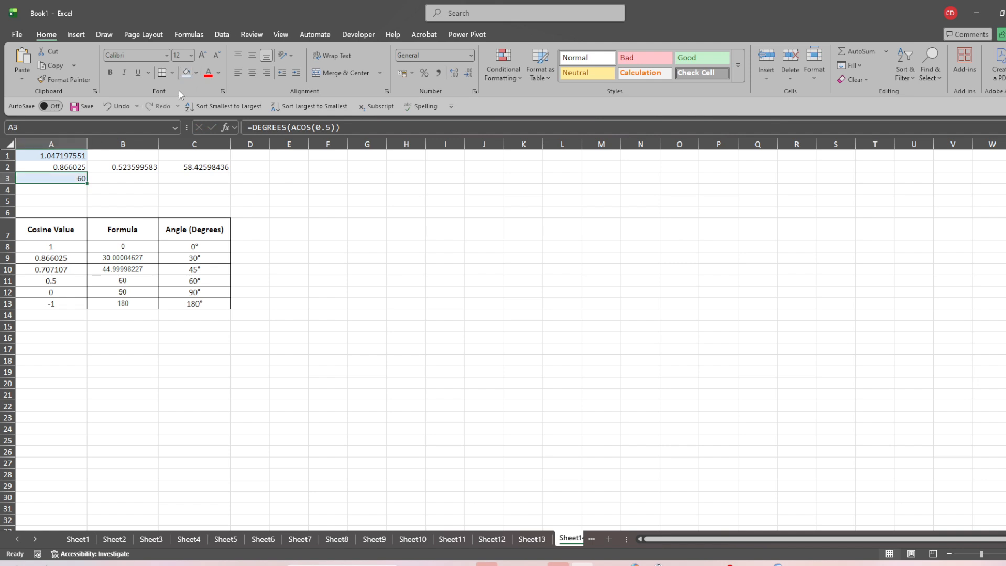
pyautogui.click(162, 199)
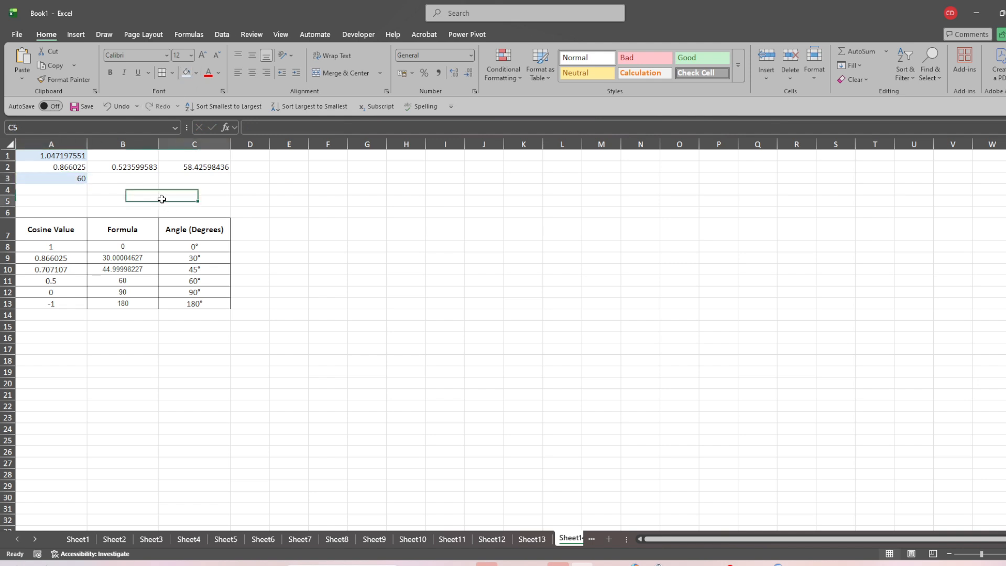
pyautogui.click(62, 167)
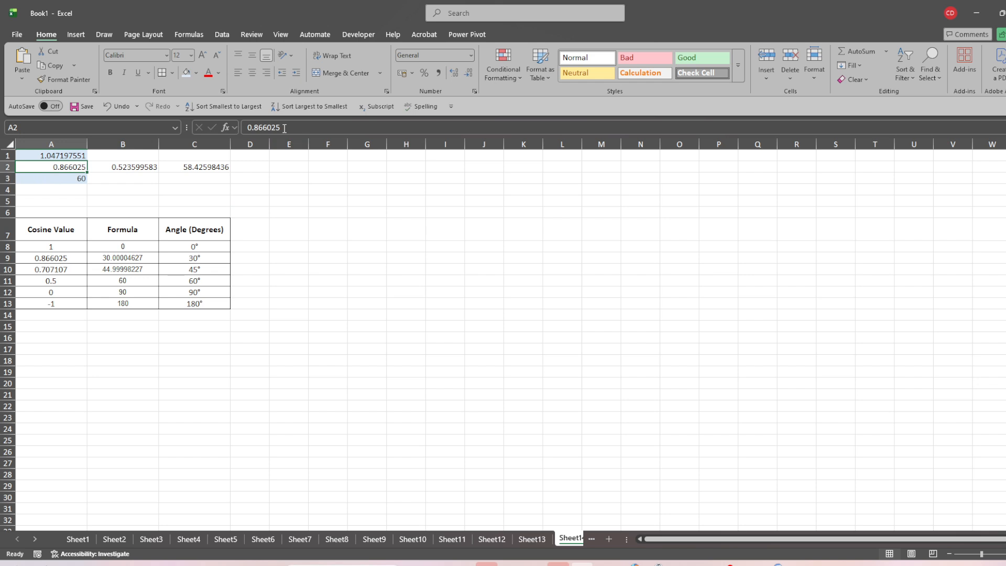
pyautogui.click(224, 168)
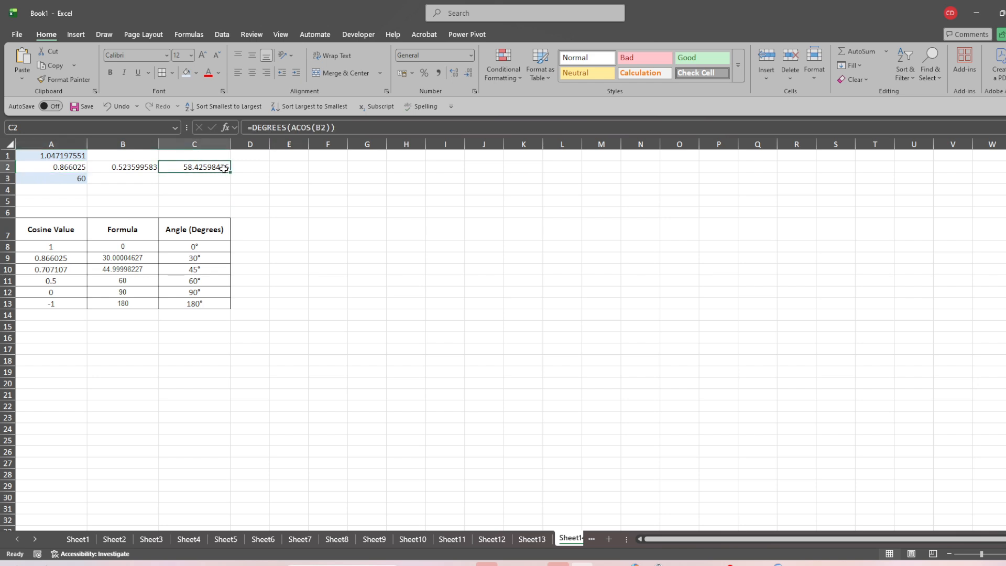
pyautogui.click(339, 129)
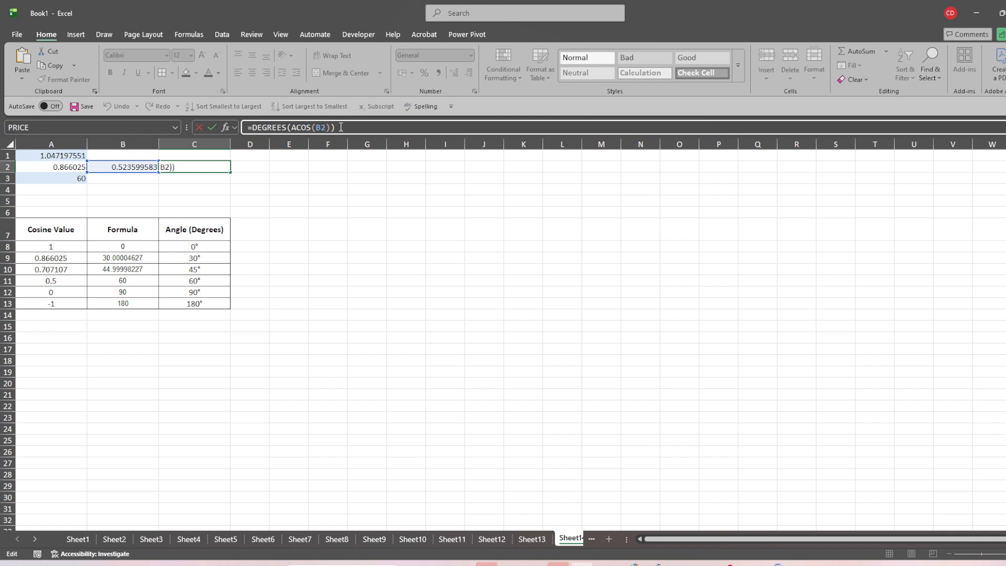
pyautogui.press('Return')
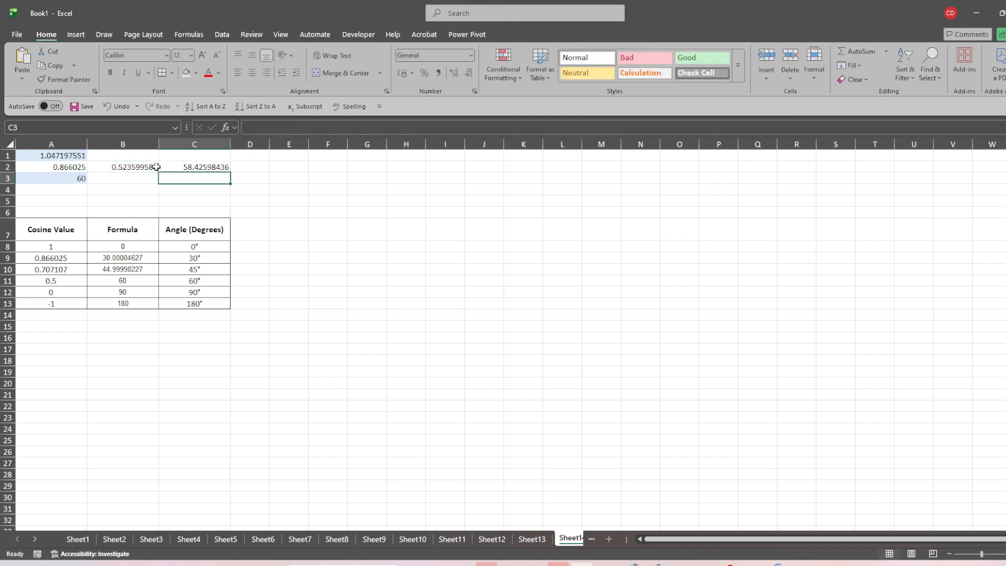
pyautogui.click(156, 167)
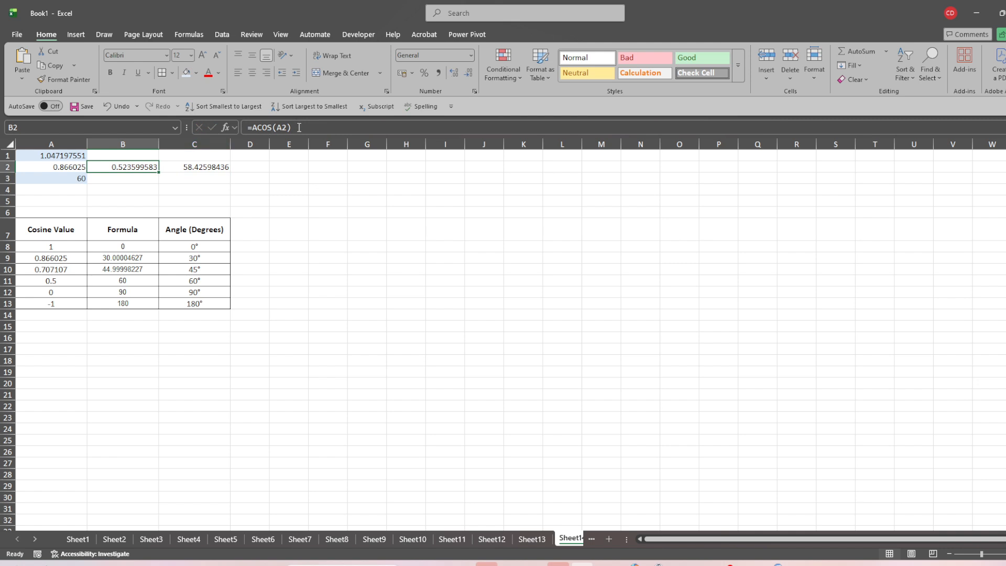
pyautogui.click(201, 167)
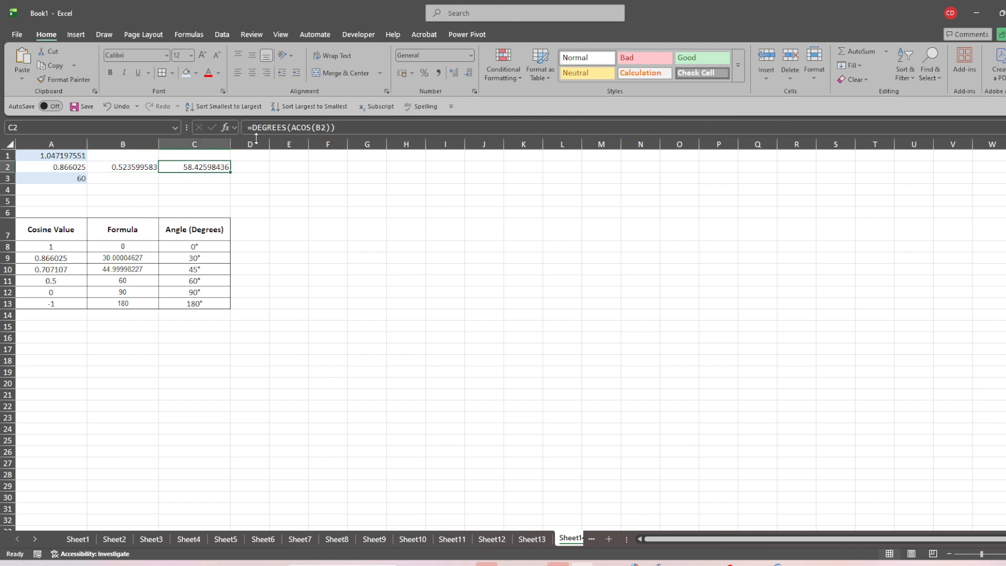
pyautogui.click(124, 165)
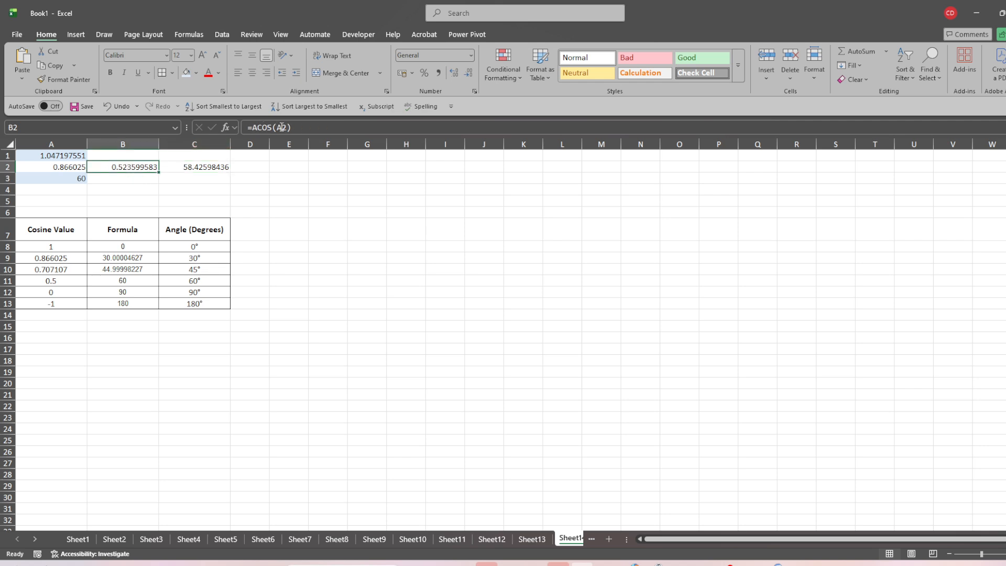
pyautogui.click(185, 165)
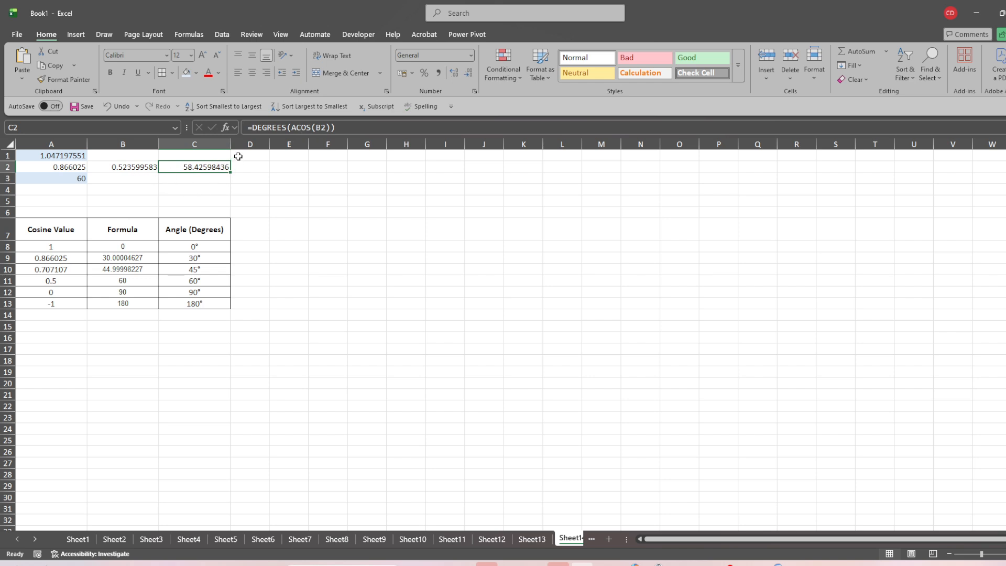
pyautogui.click(340, 125)
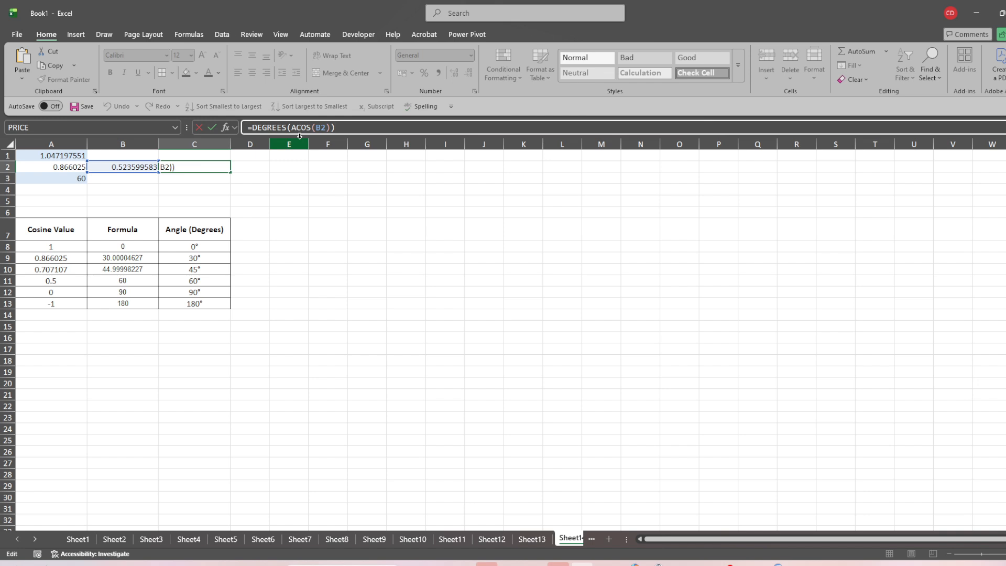
pyautogui.press('Return')
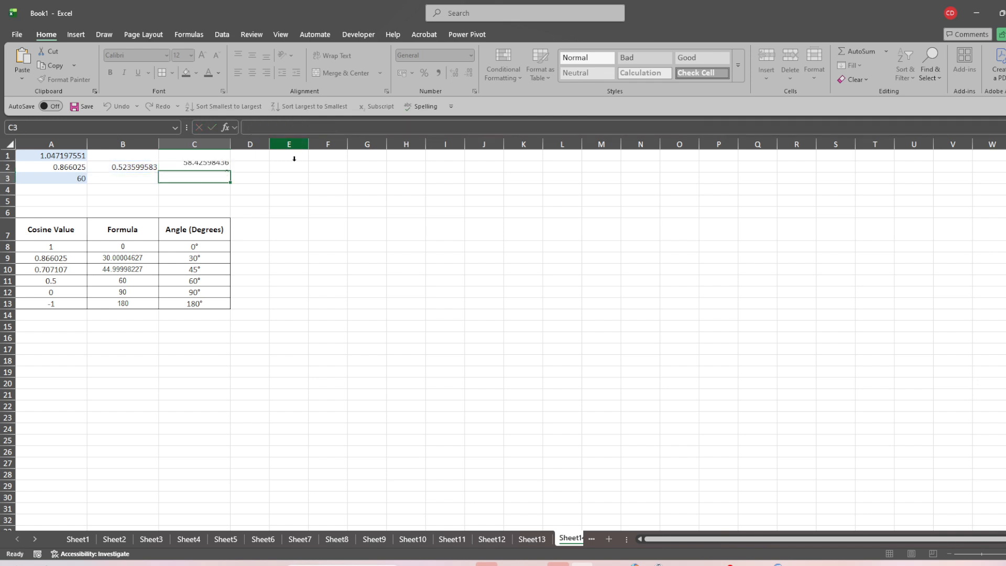
pyautogui.click(210, 168)
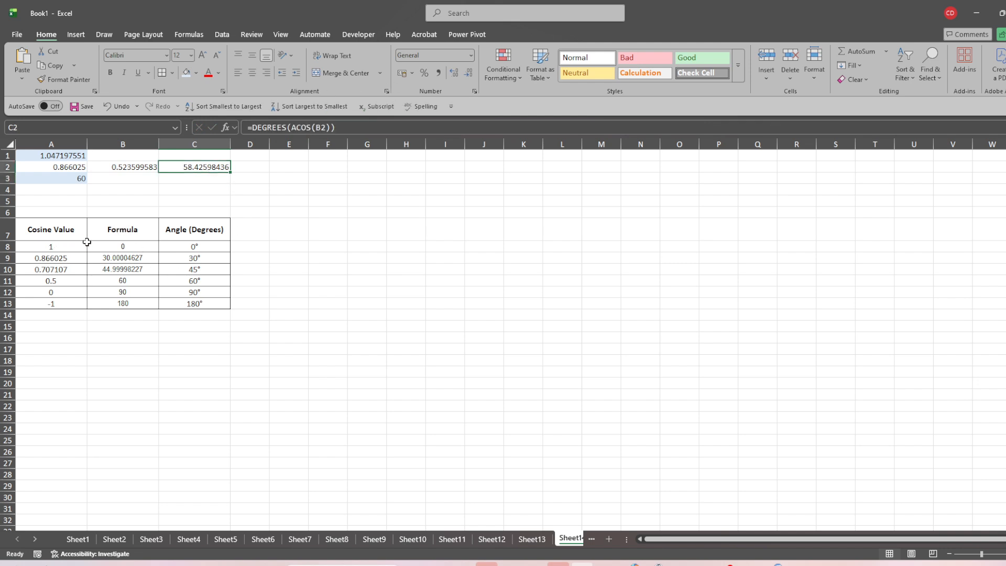
pyautogui.click(133, 249)
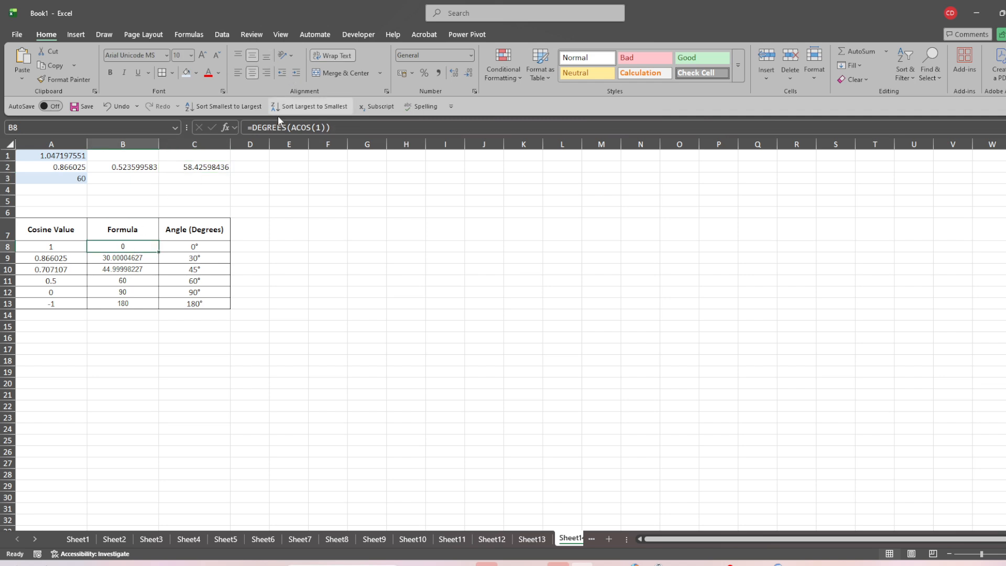
pyautogui.click(52, 259)
pyautogui.click(140, 259)
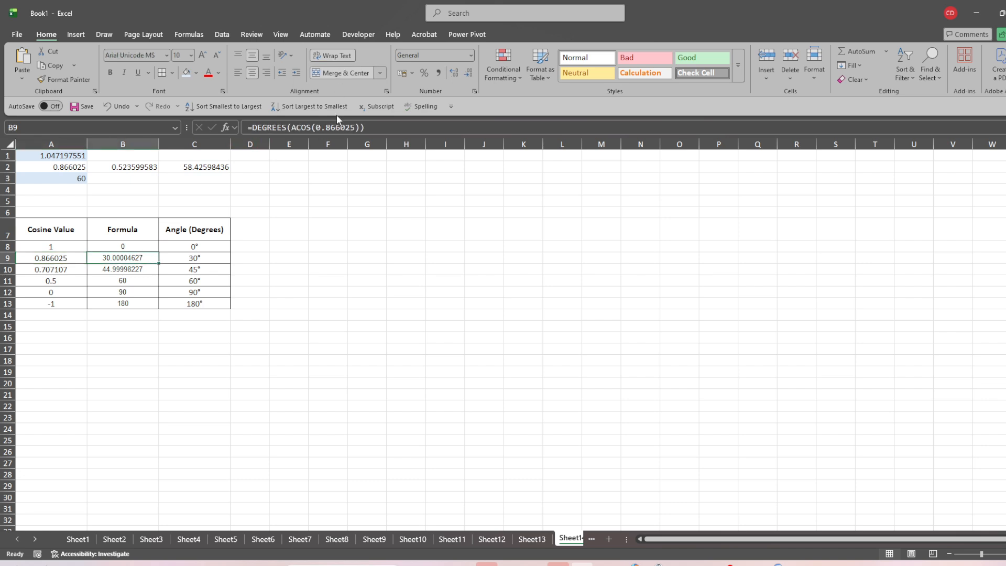
pyautogui.click(103, 270)
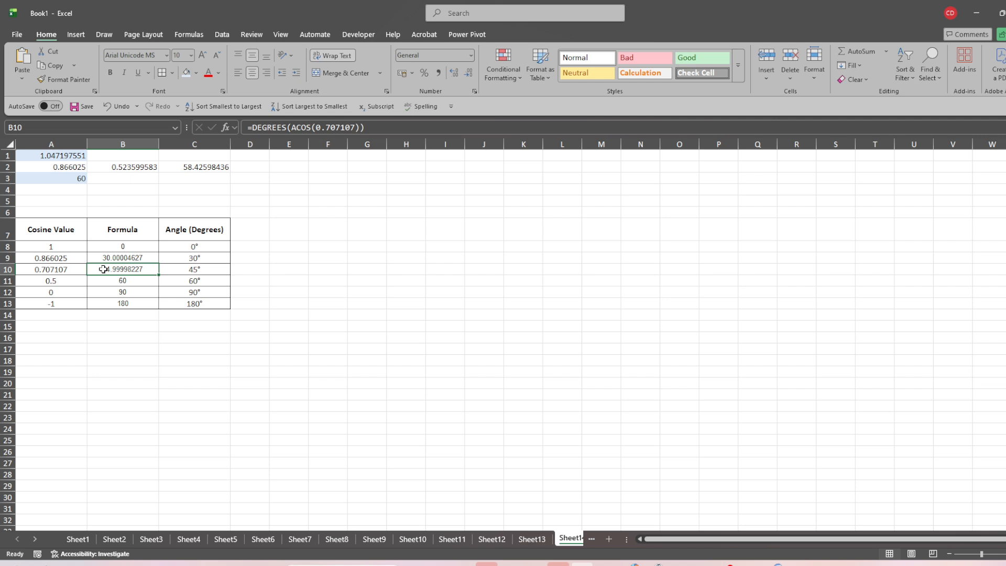
pyautogui.click(114, 281)
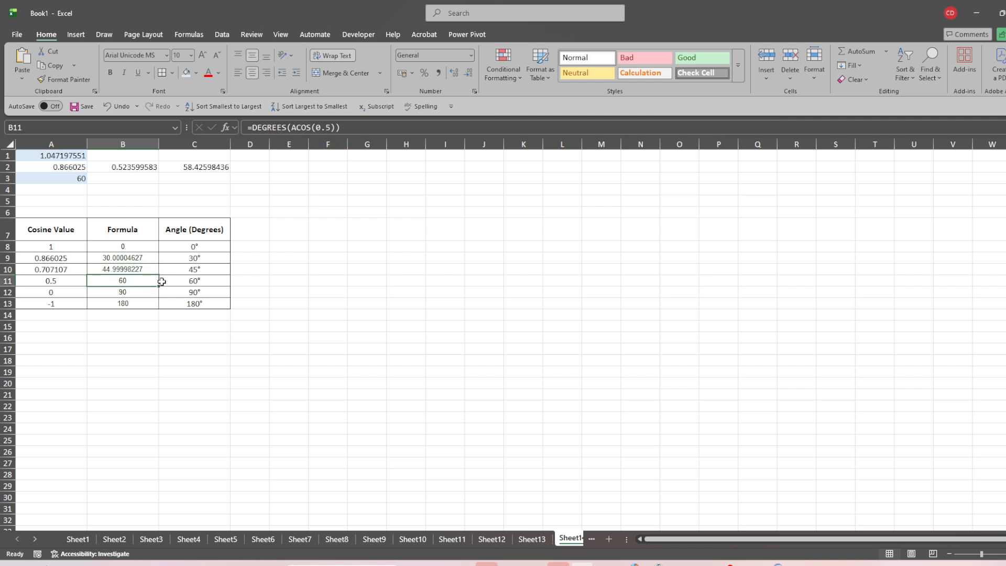
pyautogui.click(142, 293)
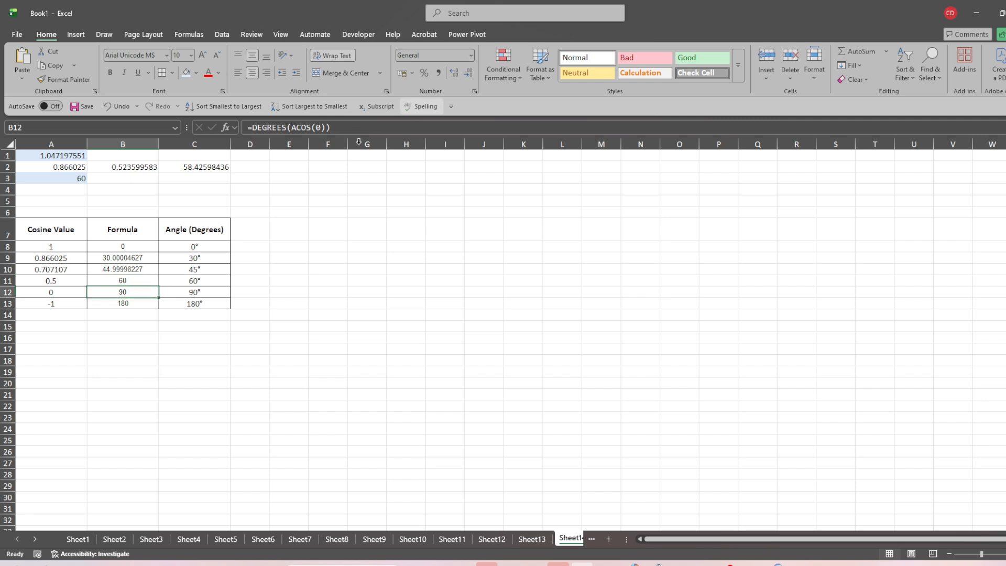
pyautogui.click(98, 305)
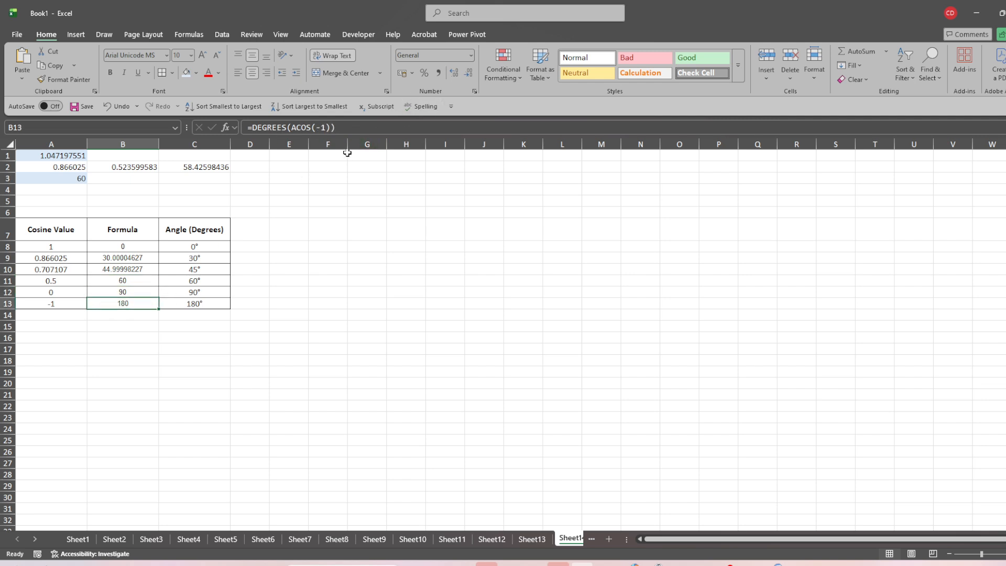